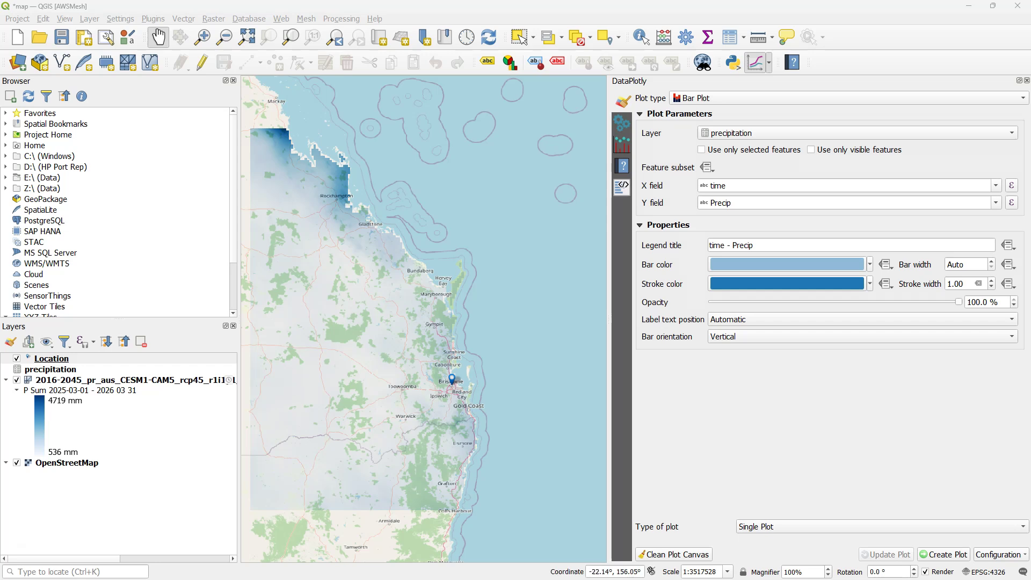
# Check the Date and Precipitation [mm] axis labels, then create the precipitation bar chart
pyautogui.click(623, 124)
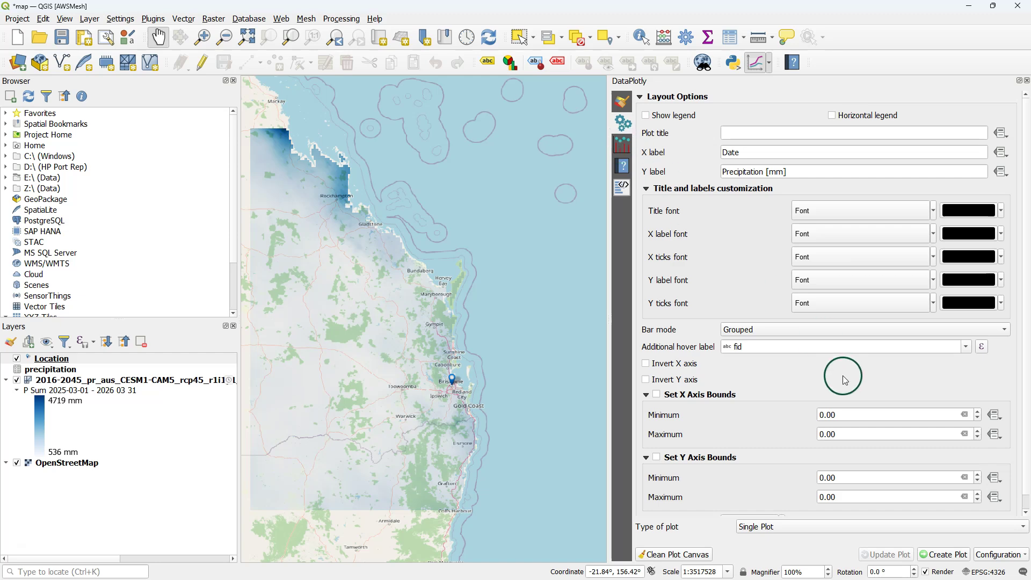
pyautogui.click(954, 555)
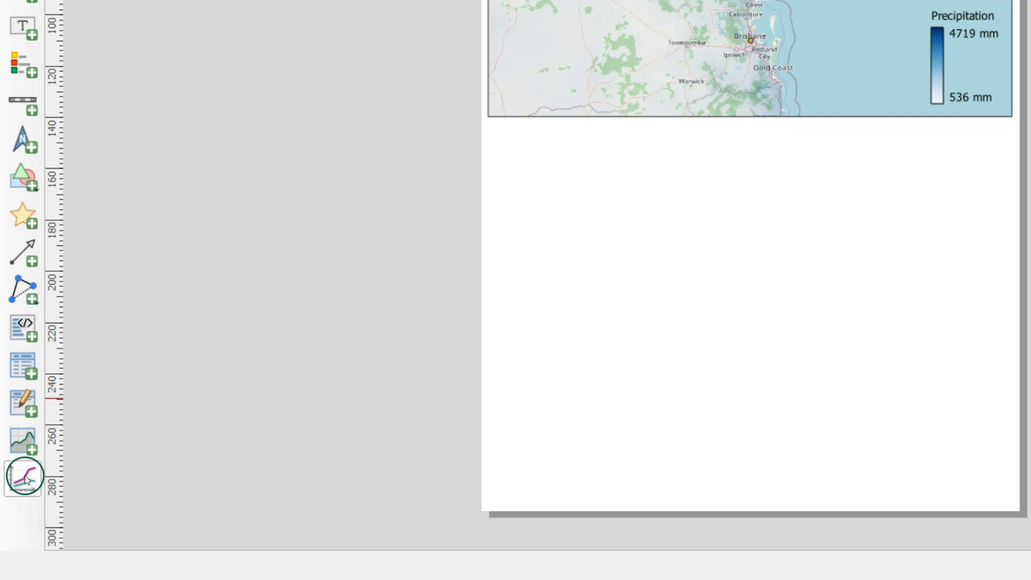
# Draw a plot item below the map, open its scatter plot settings, and widen Item Properties
pyautogui.click(25, 475)
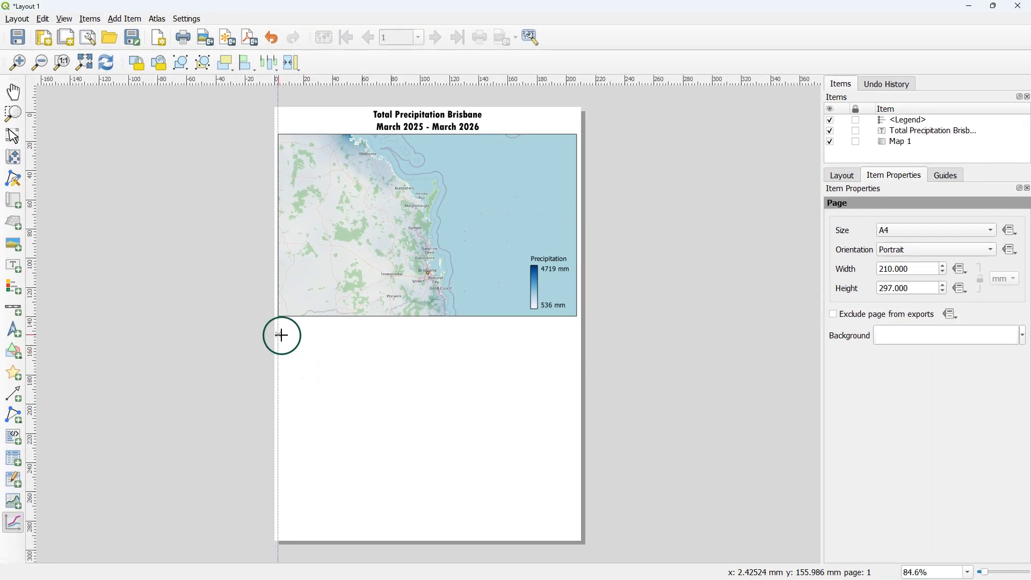
pyautogui.moveTo(282, 335); pyautogui.dragTo(577, 518)
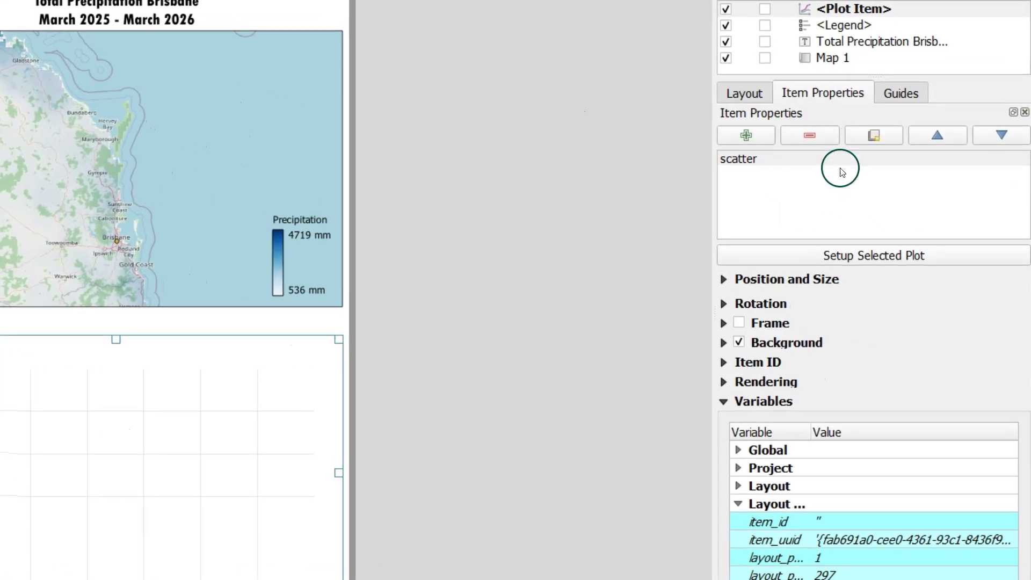
pyautogui.click(750, 159)
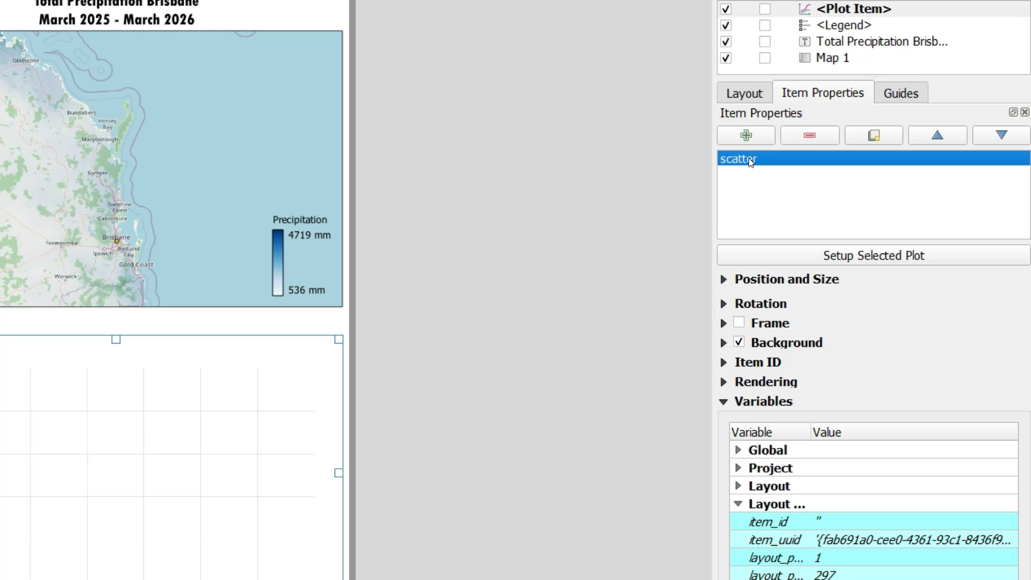
pyautogui.click(845, 141)
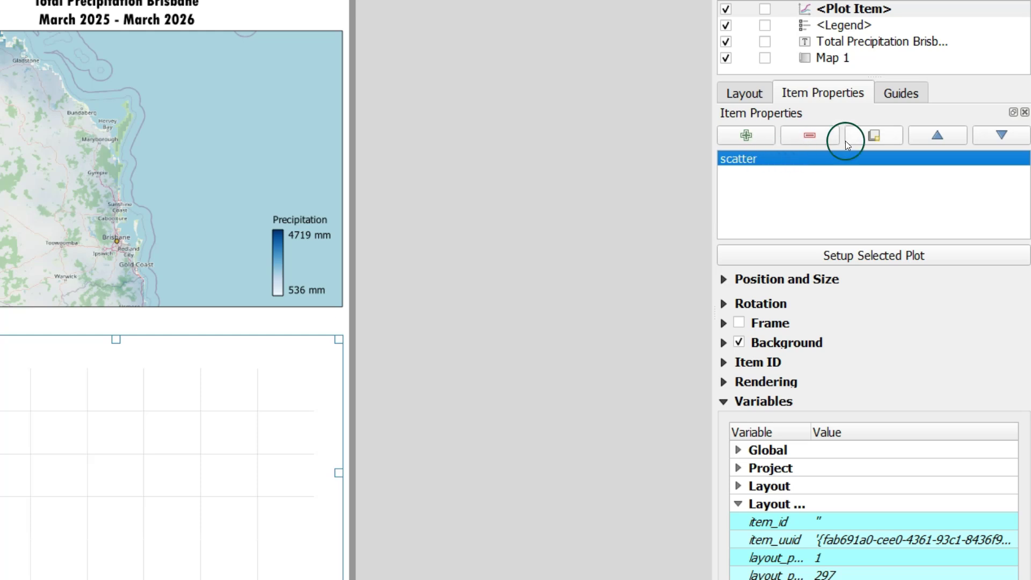
pyautogui.click(876, 254)
pyautogui.moveTo(713, 155); pyautogui.dragTo(537, 154)
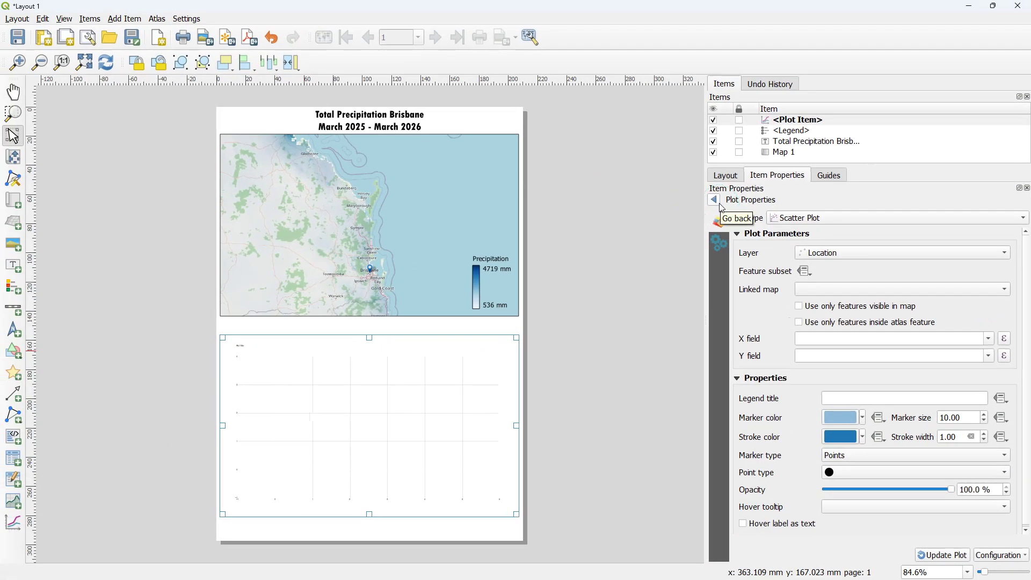
# Export the DataPlotly bar chart as graph.png
pyautogui.click(718, 203)
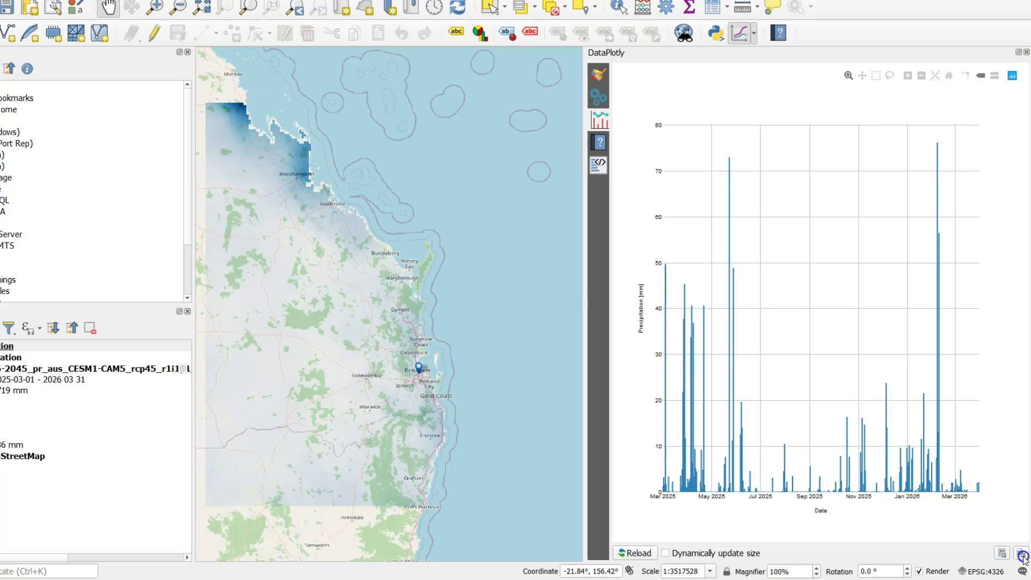
pyautogui.click(1022, 558)
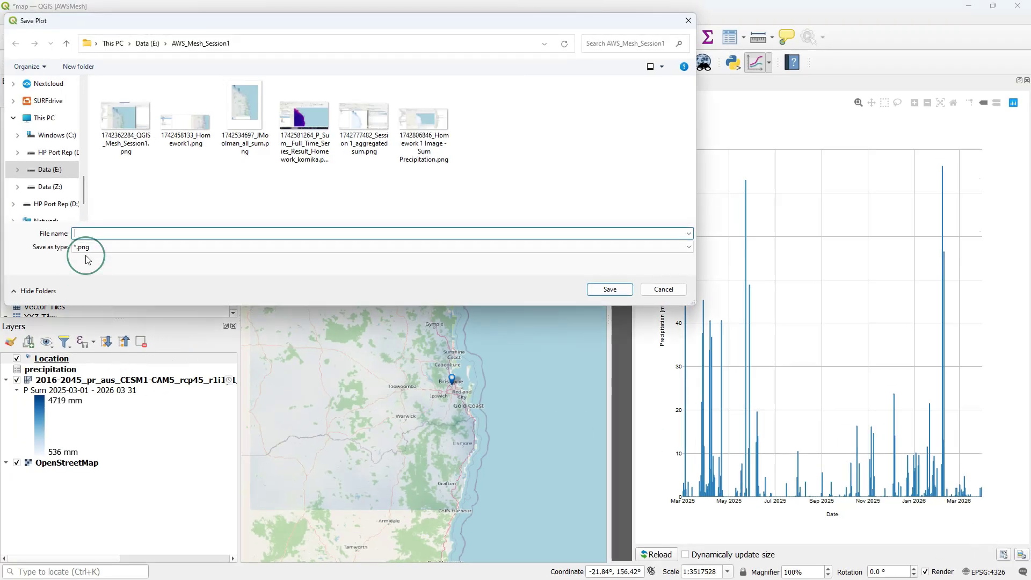
pyautogui.write('graph')
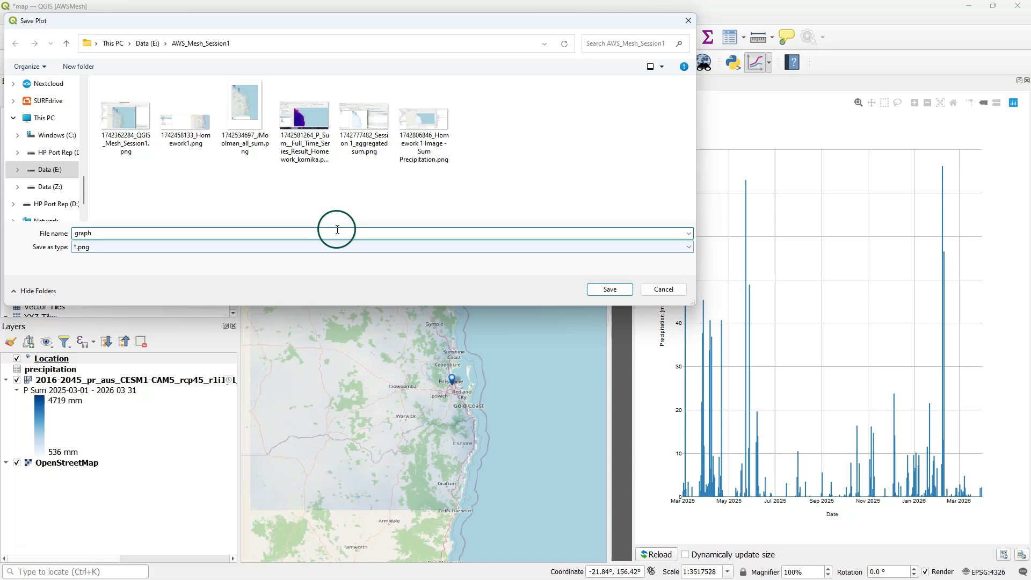
pyautogui.click(608, 289)
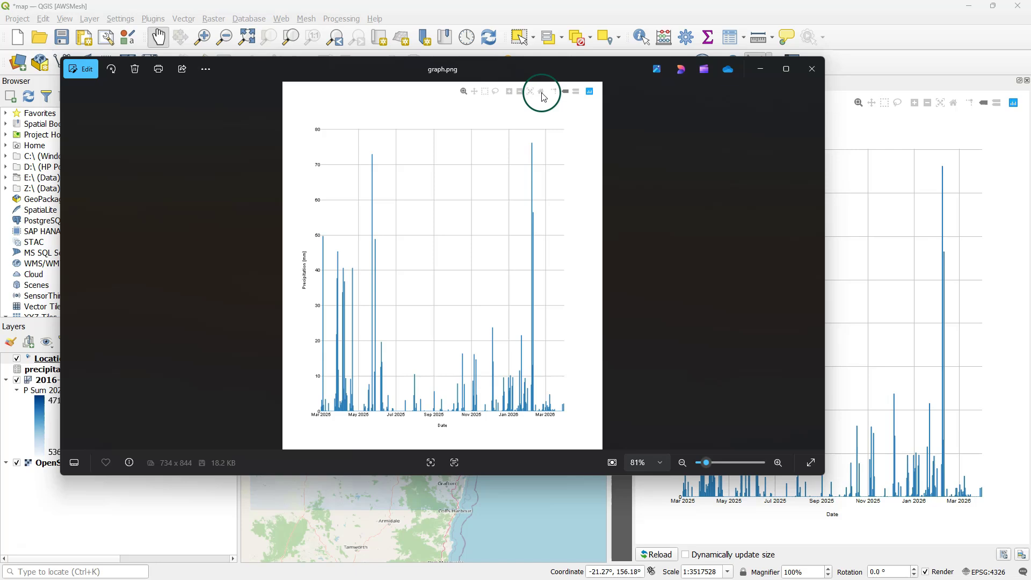
# Close the Photos preview of graph.png
pyautogui.click(810, 70)
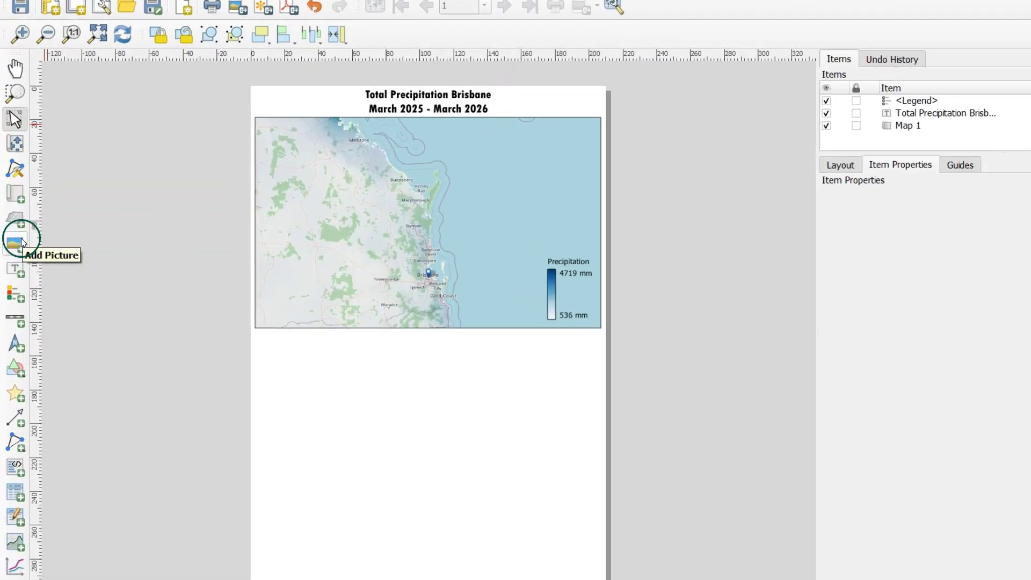
# Add a raster picture frame below the map showing graph.png
pyautogui.click(16, 239)
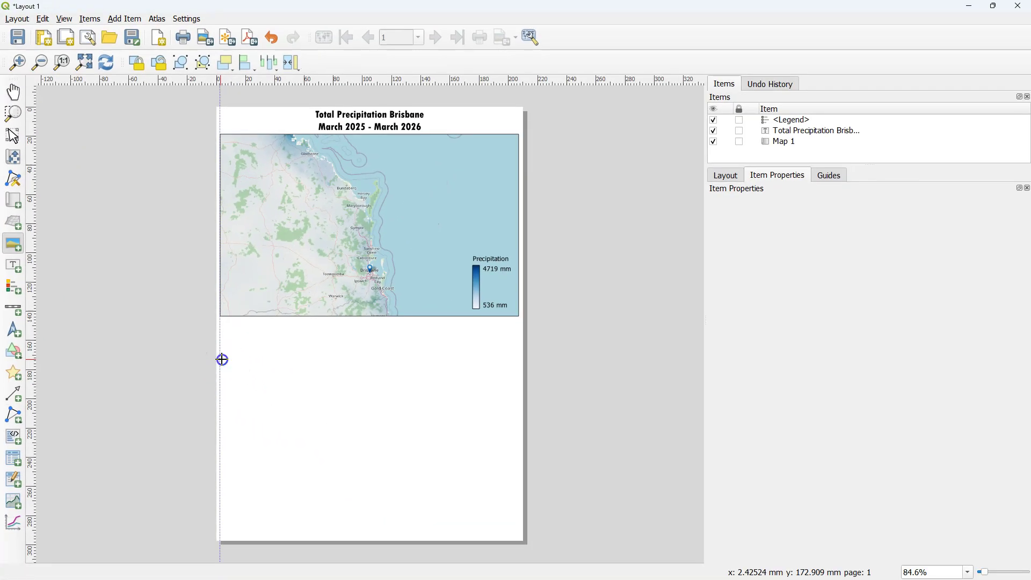
pyautogui.moveTo(223, 359); pyautogui.dragTo(519, 516)
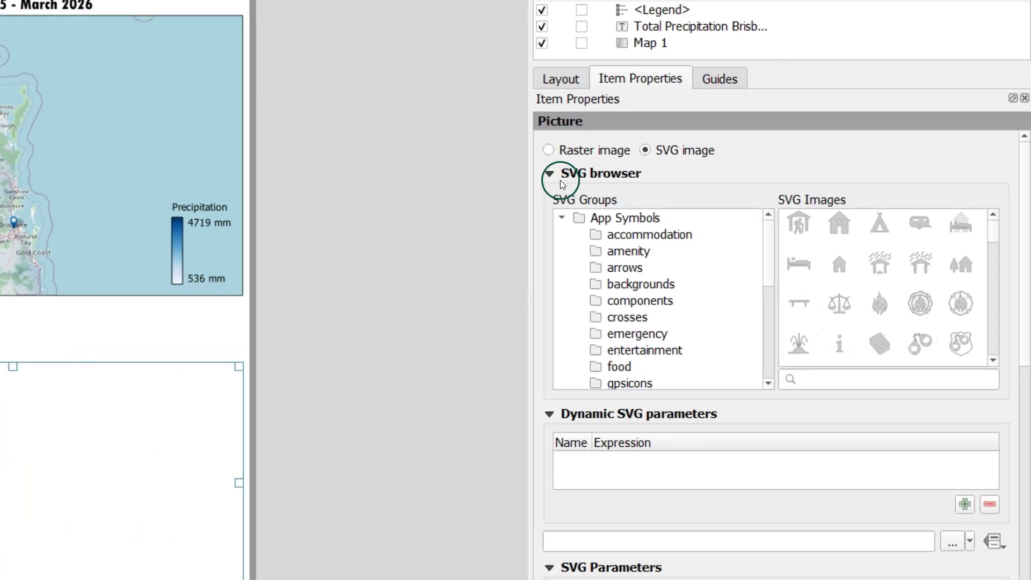
pyautogui.click(548, 150)
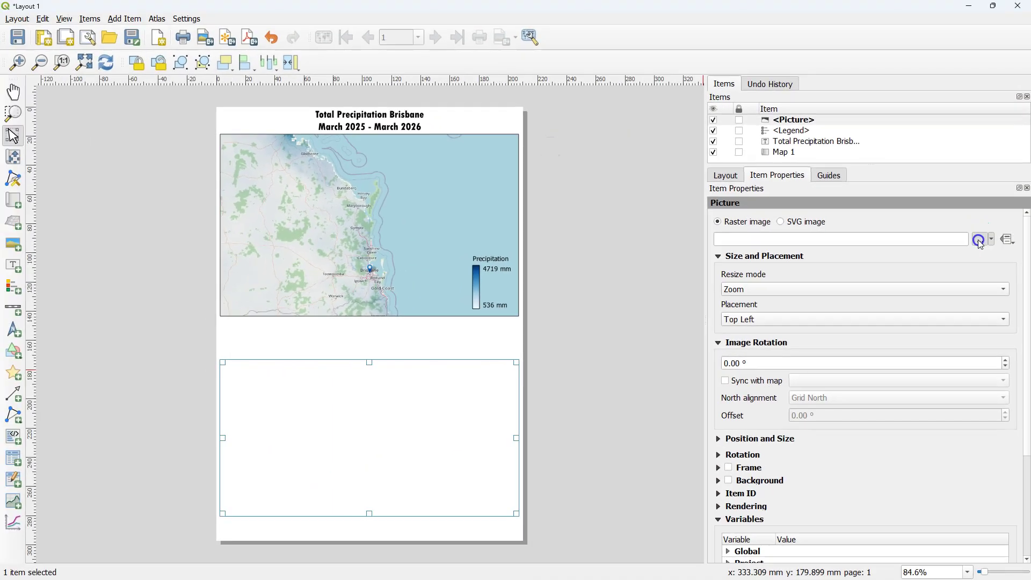
pyautogui.click(980, 241)
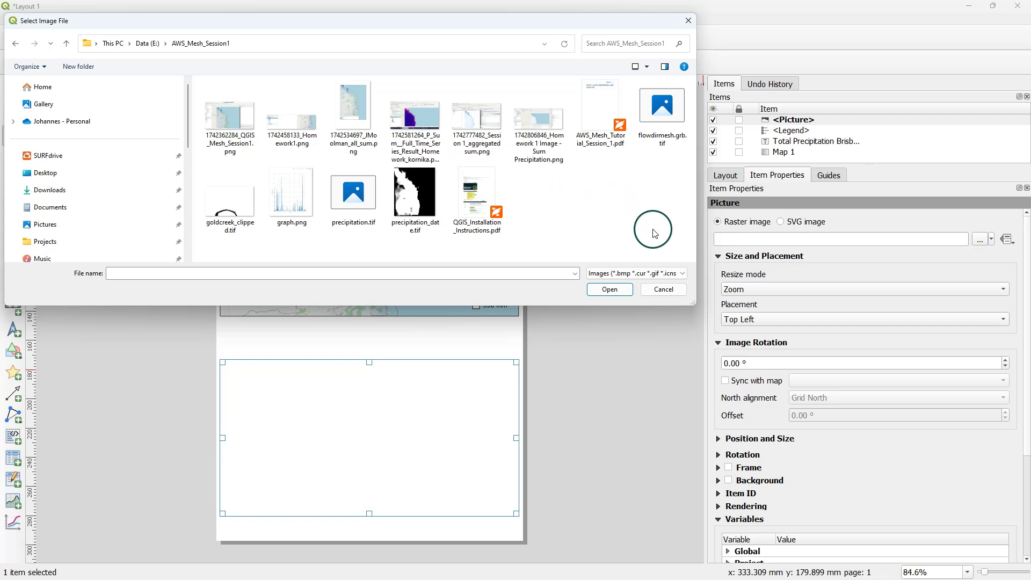
pyautogui.click(304, 198)
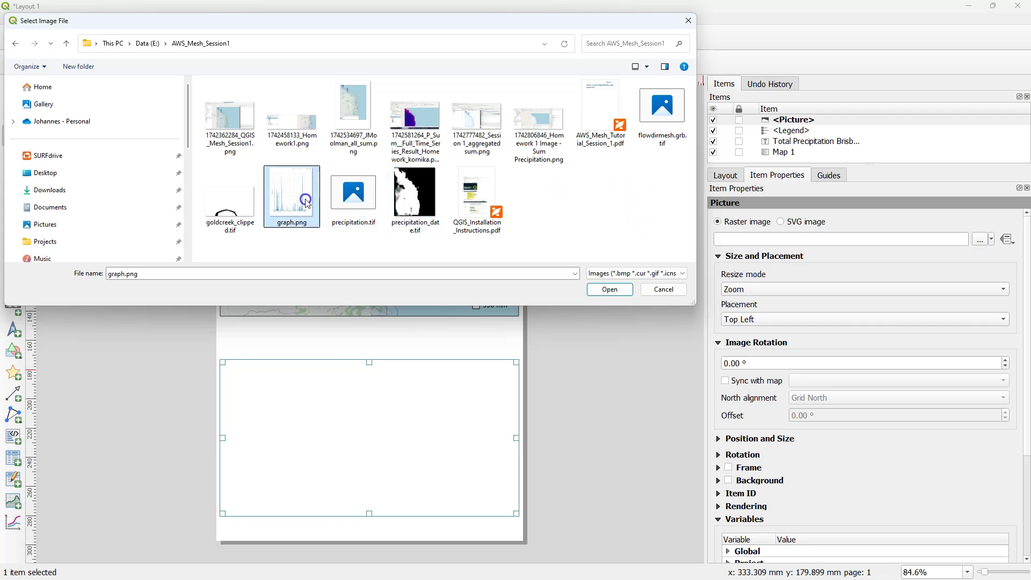
pyautogui.click(630, 294)
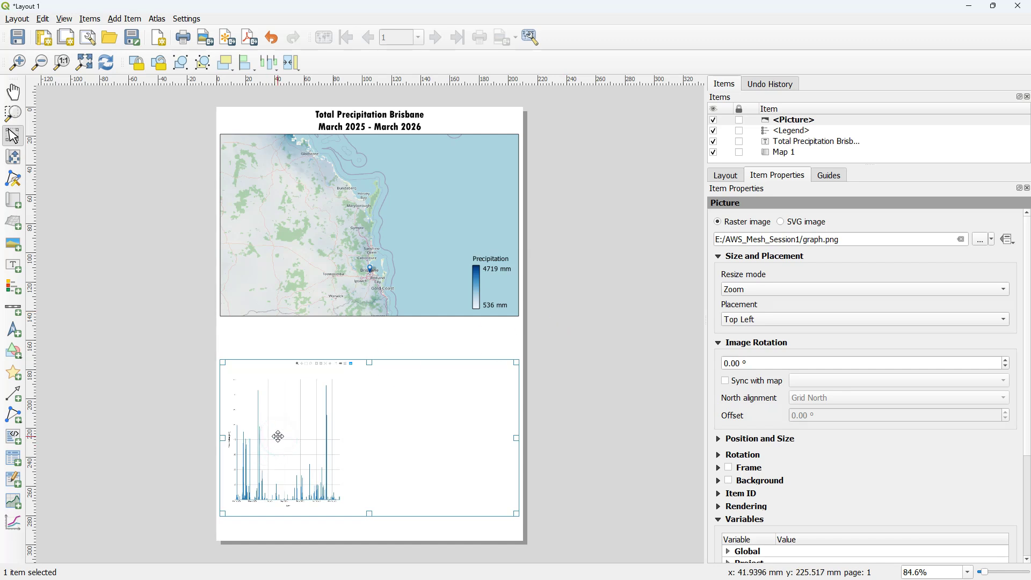
pyautogui.click(396, 467)
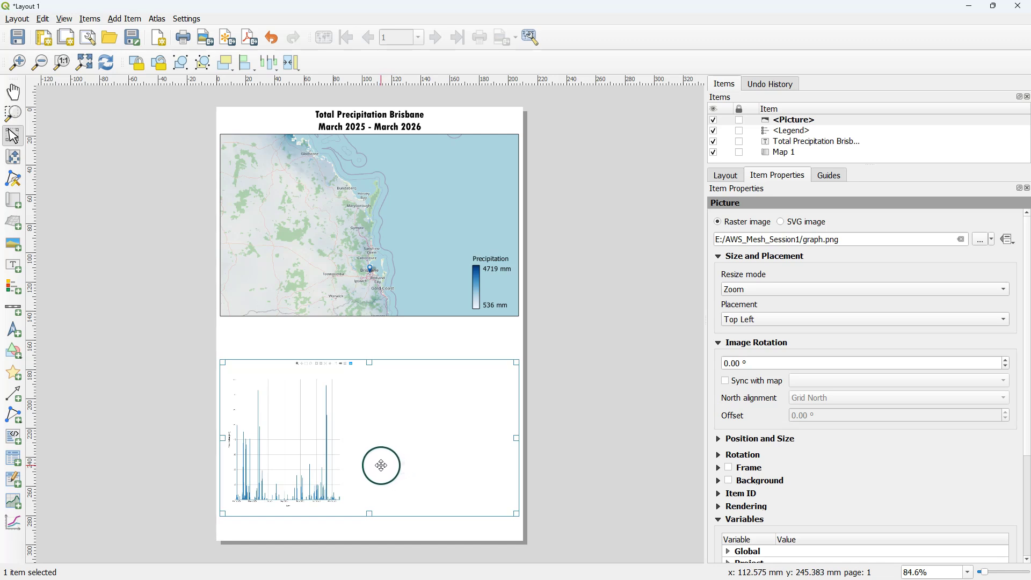
# Set the picture's resize mode to Stretch and widen the frame toward the page edge
pyautogui.click(751, 290)
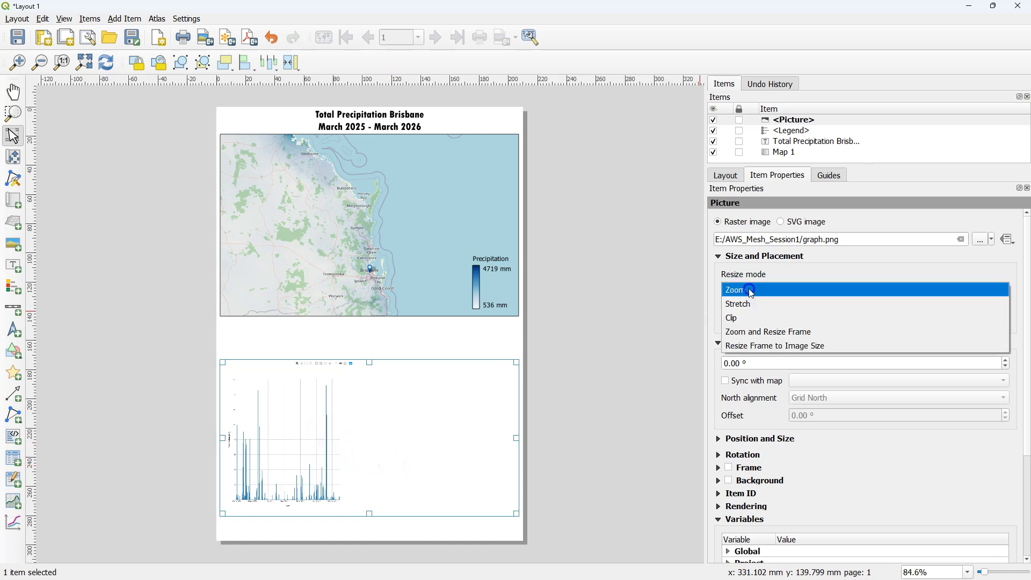
pyautogui.click(759, 334)
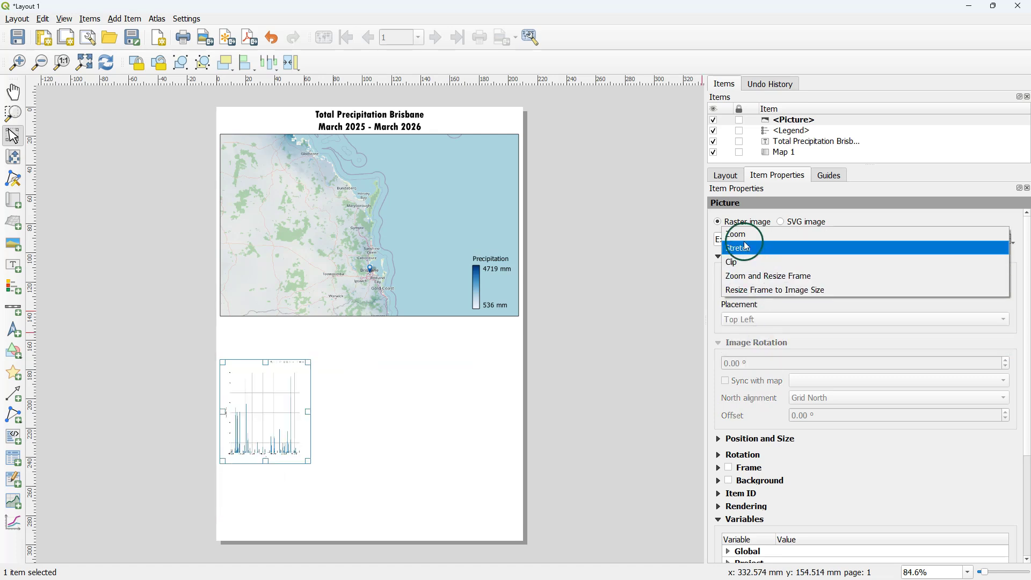
pyautogui.click(746, 248)
pyautogui.moveTo(310, 412); pyautogui.dragTo(518, 417)
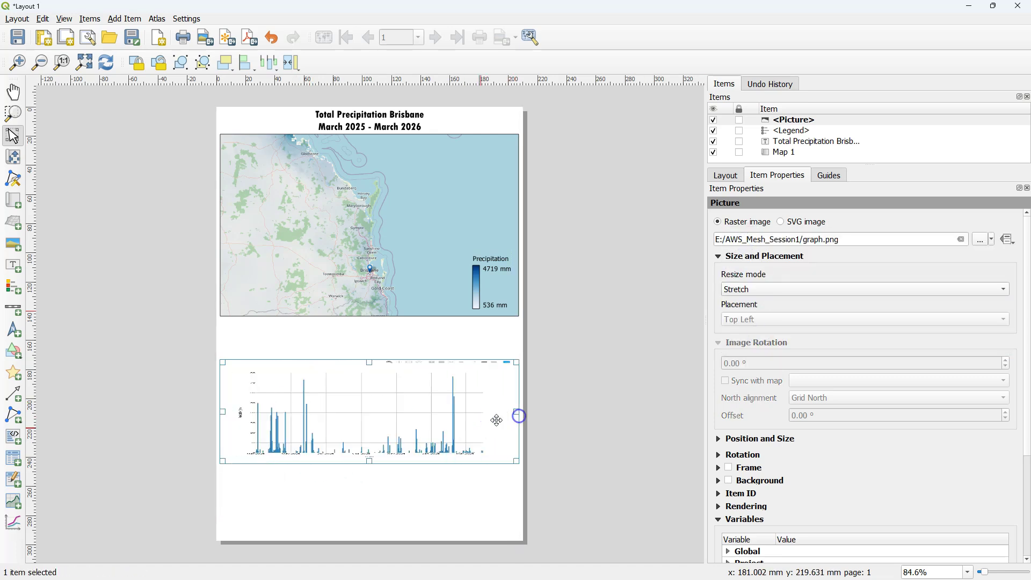
pyautogui.moveTo(368, 464); pyautogui.dragTo(364, 515)
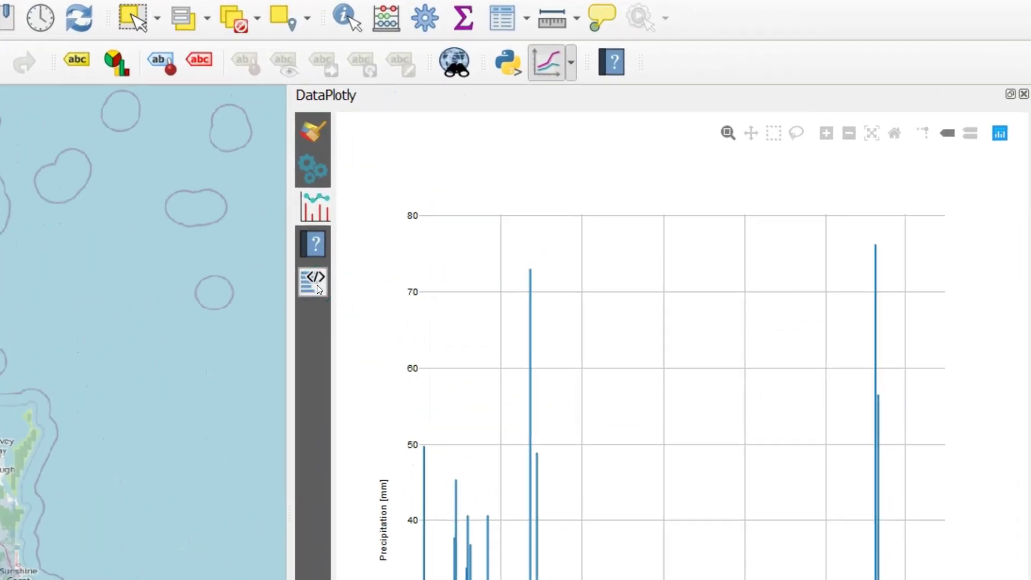
# Select all of the chart's HTML source, then draw an HTML frame below the map
pyautogui.click(316, 287)
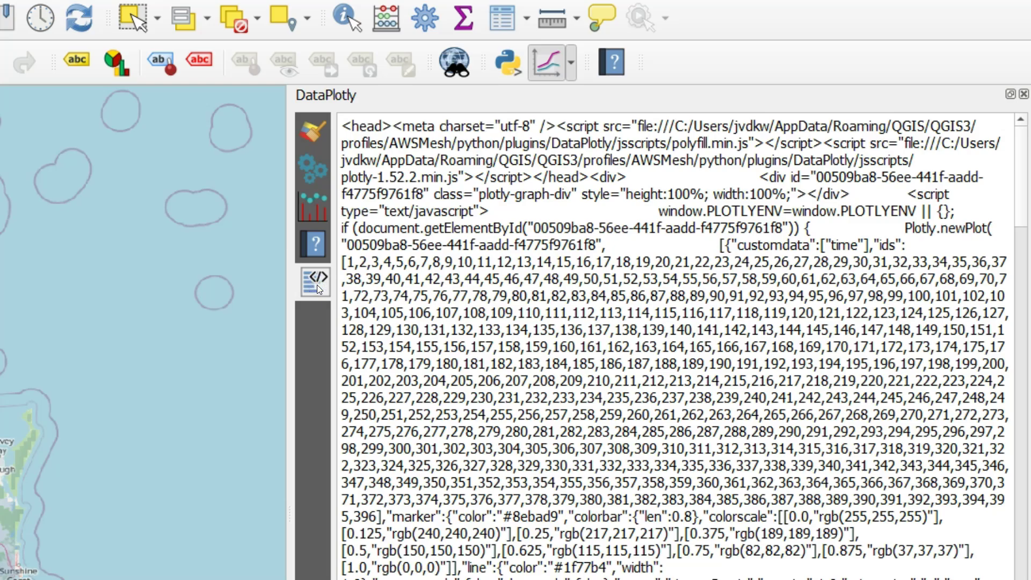
pyautogui.click(626, 230)
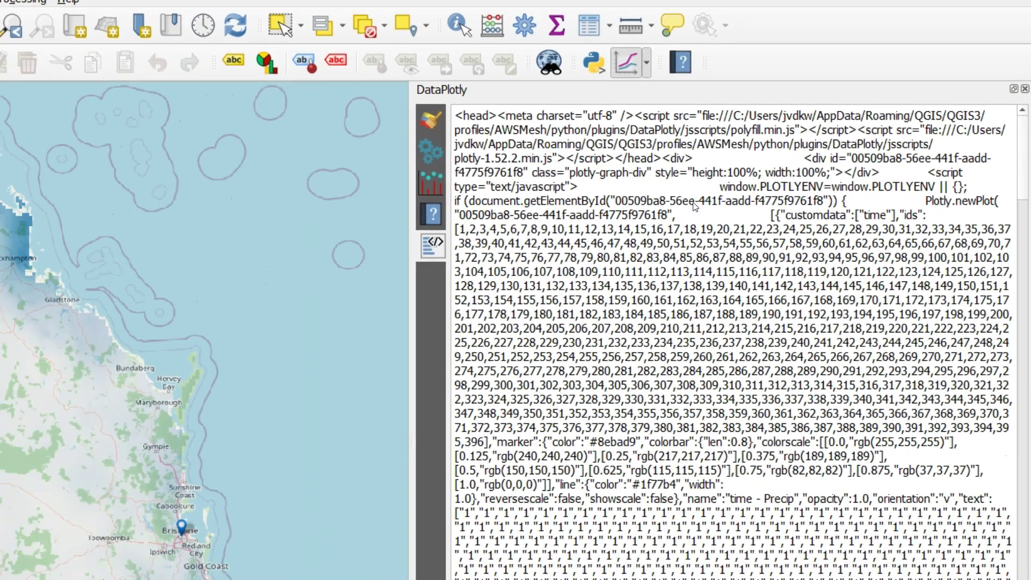
pyautogui.hotkey('ctrl', 'a')
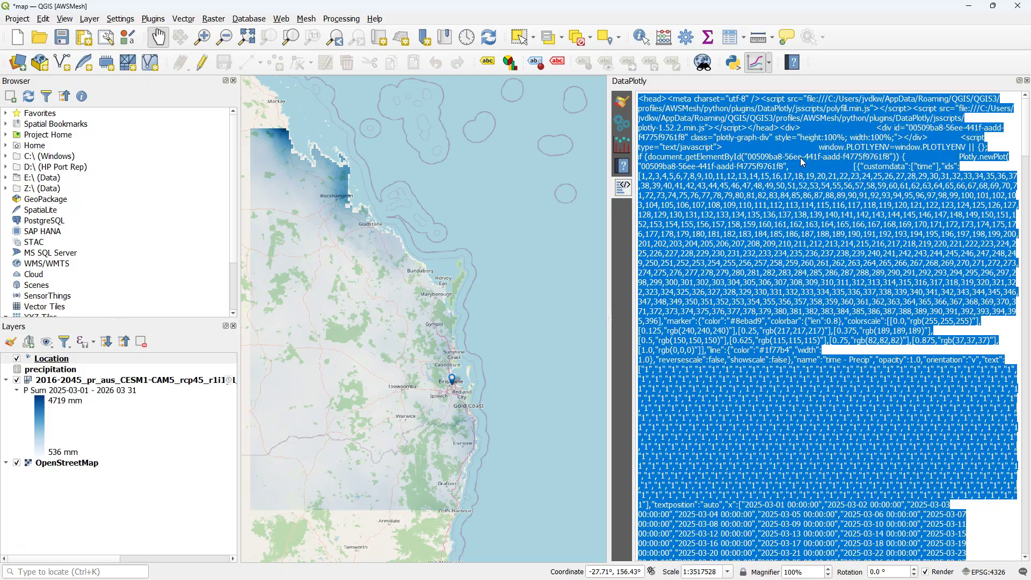
pyautogui.click(14, 436)
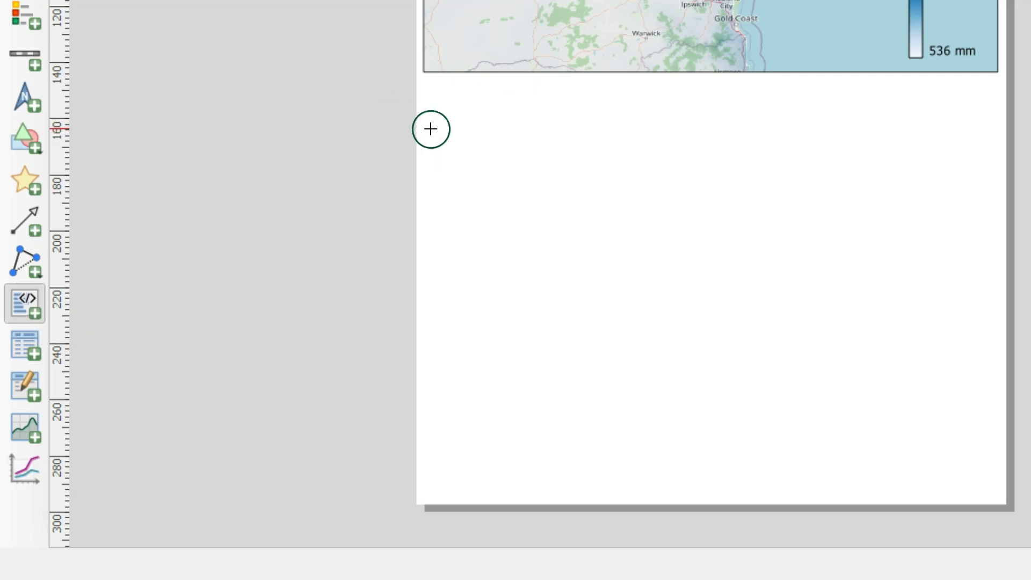
pyautogui.moveTo(423, 121); pyautogui.dragTo(574, 514)
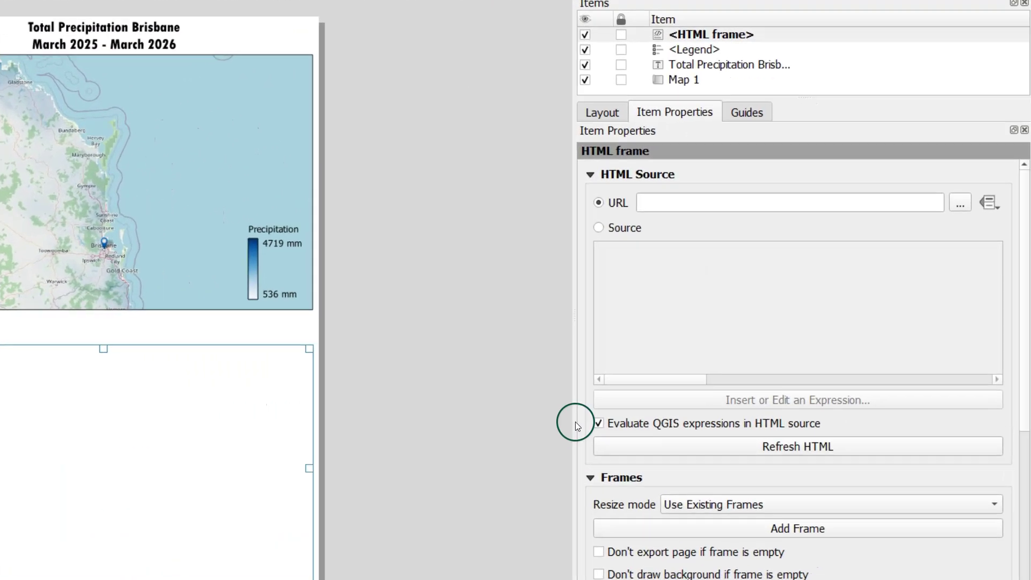
# Paste the DataPlotly HTML code as the frame's Source and refresh to render the chart
pyautogui.click(805, 232)
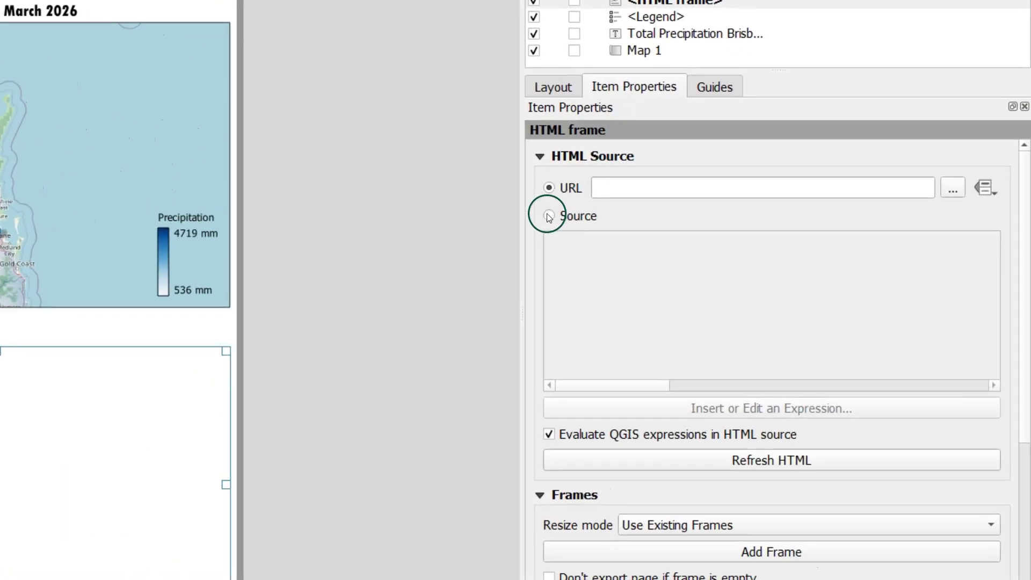
pyautogui.click(548, 215)
pyautogui.click(600, 243)
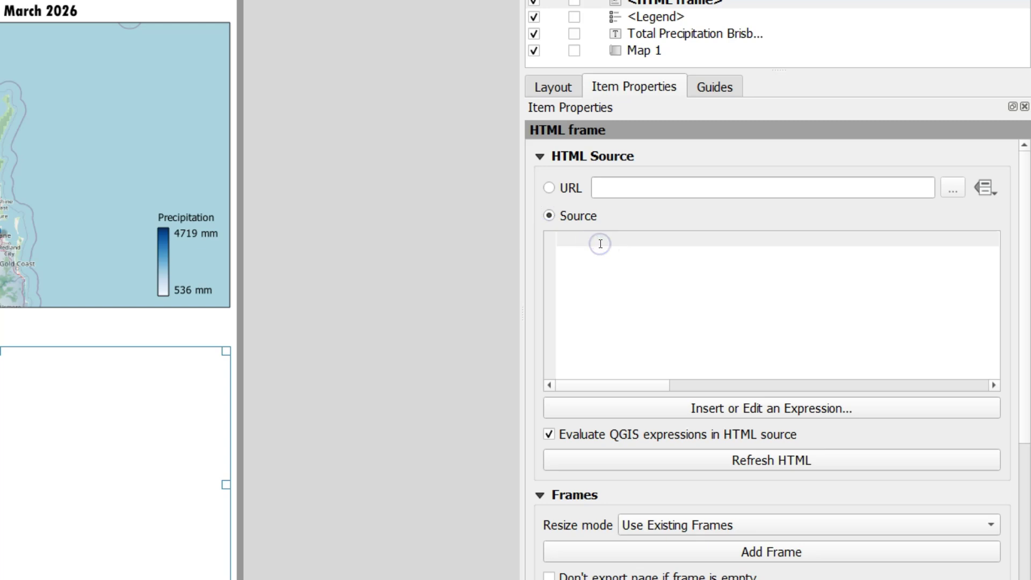
pyautogui.hotkey('ctrl', 'v')
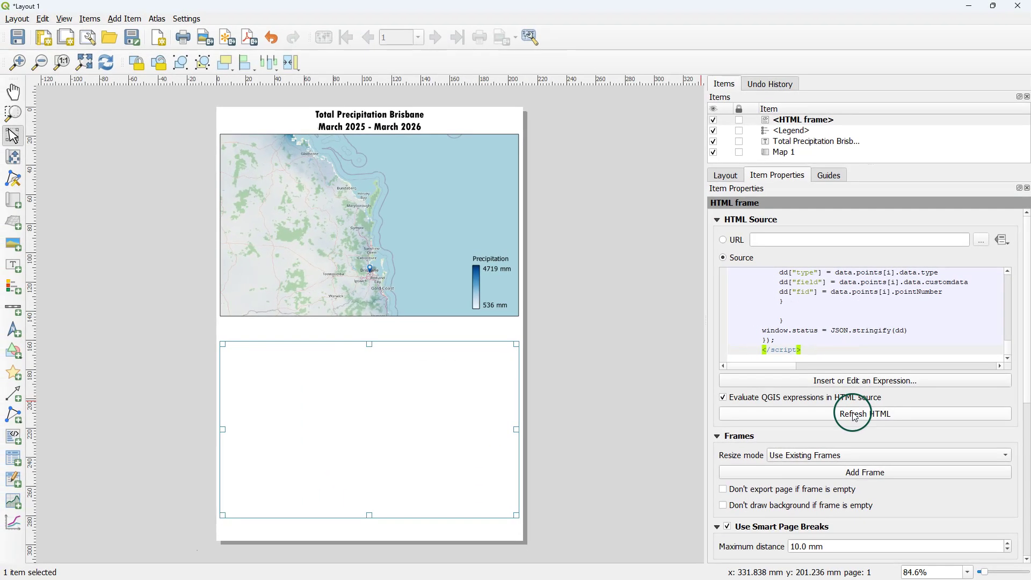
pyautogui.click(755, 461)
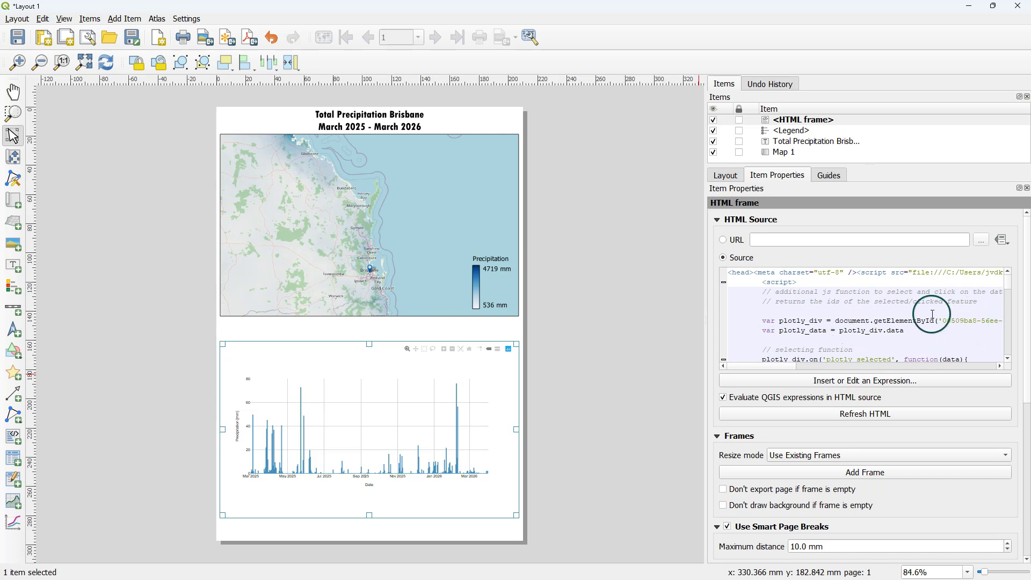
# Scroll down through the pasted HTML source
pyautogui.scroll(-8, 970, 303)
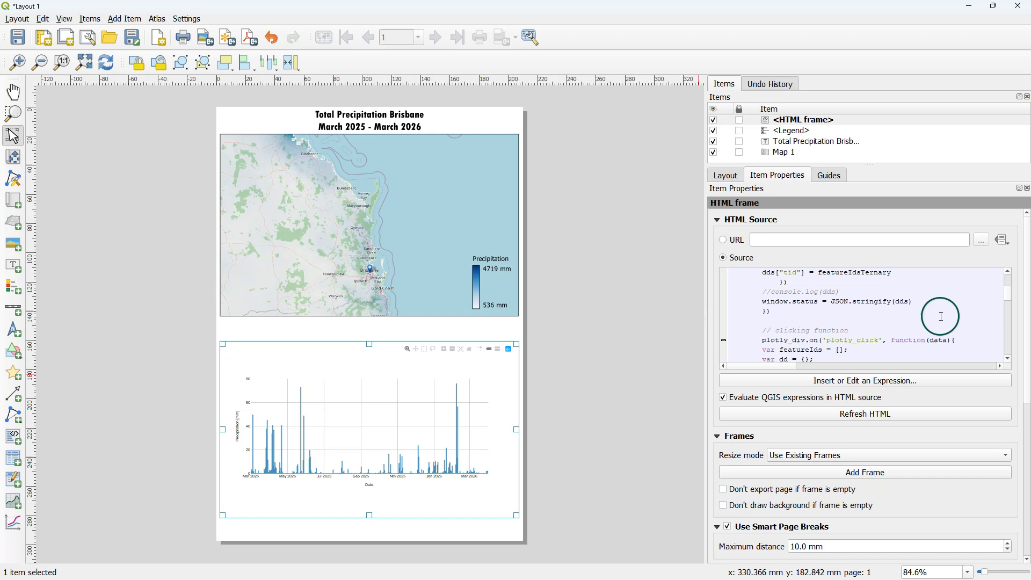
pyautogui.scroll(-1, 940, 316)
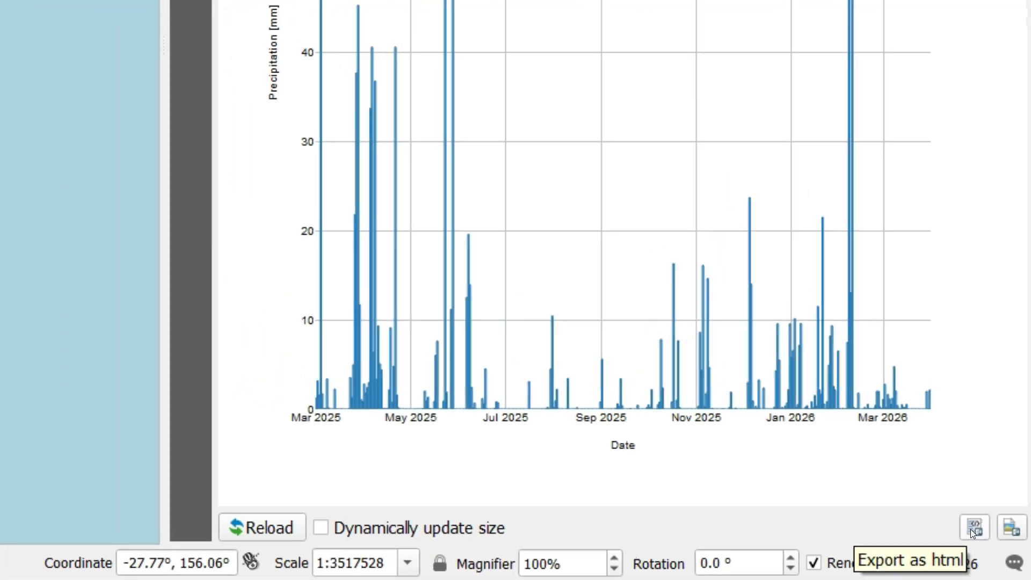
# Export the plot as graph.html
pyautogui.click(960, 519)
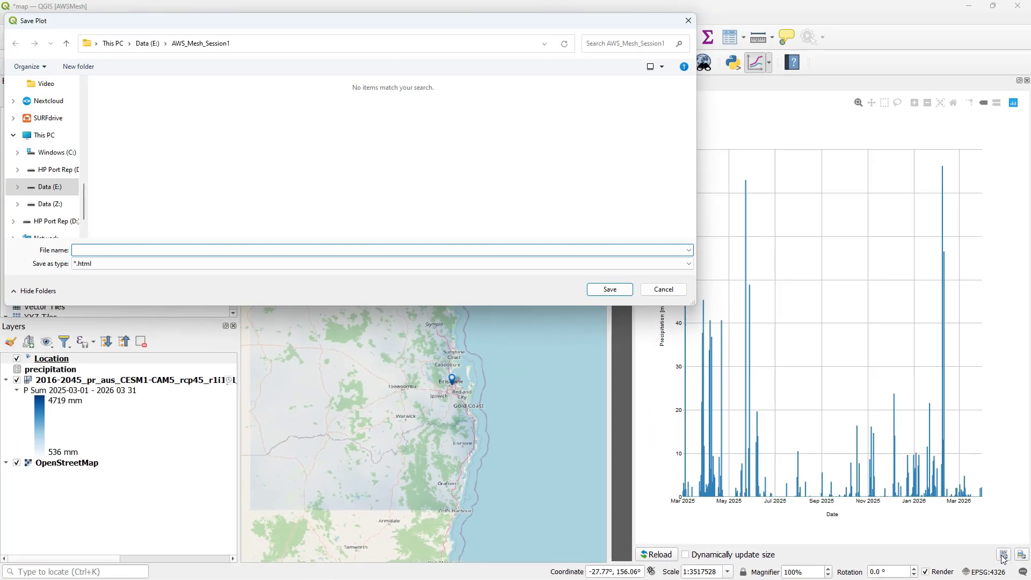
pyautogui.write('graph')
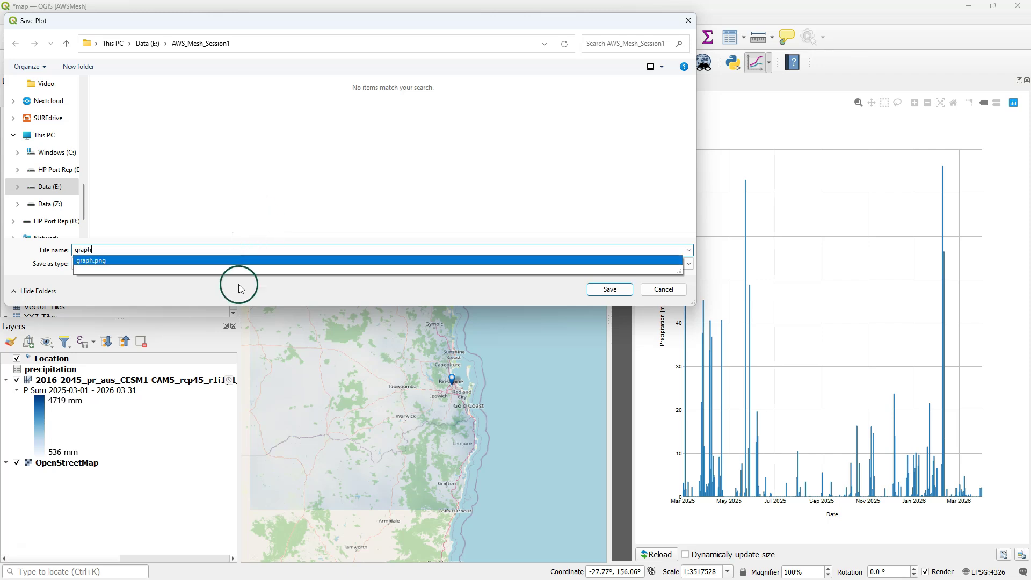
pyautogui.click(596, 290)
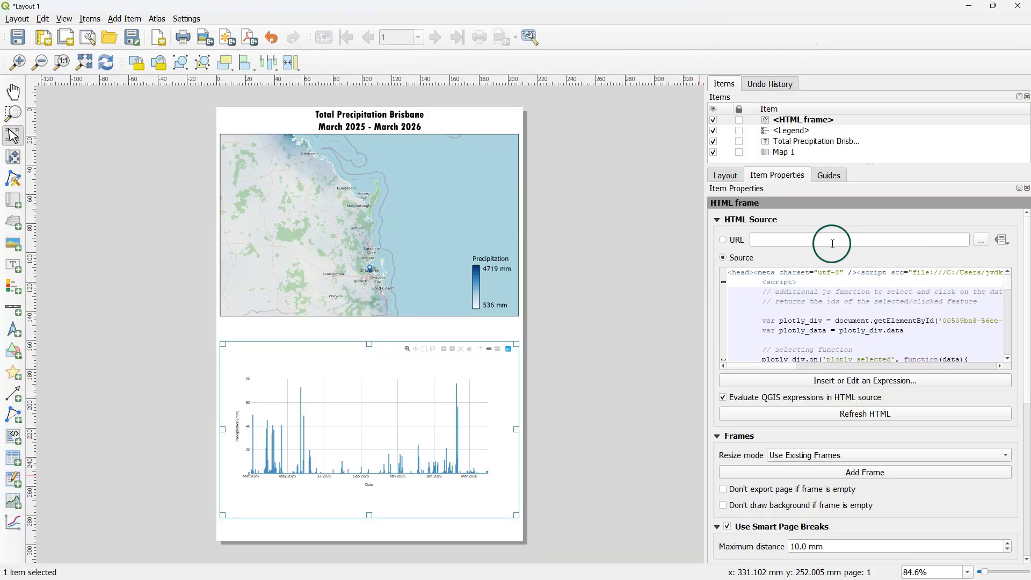
# Switch the HTML frame to URL mode and load graph.html from AWS_Mesh_Session1
pyautogui.click(723, 239)
pyautogui.click(981, 241)
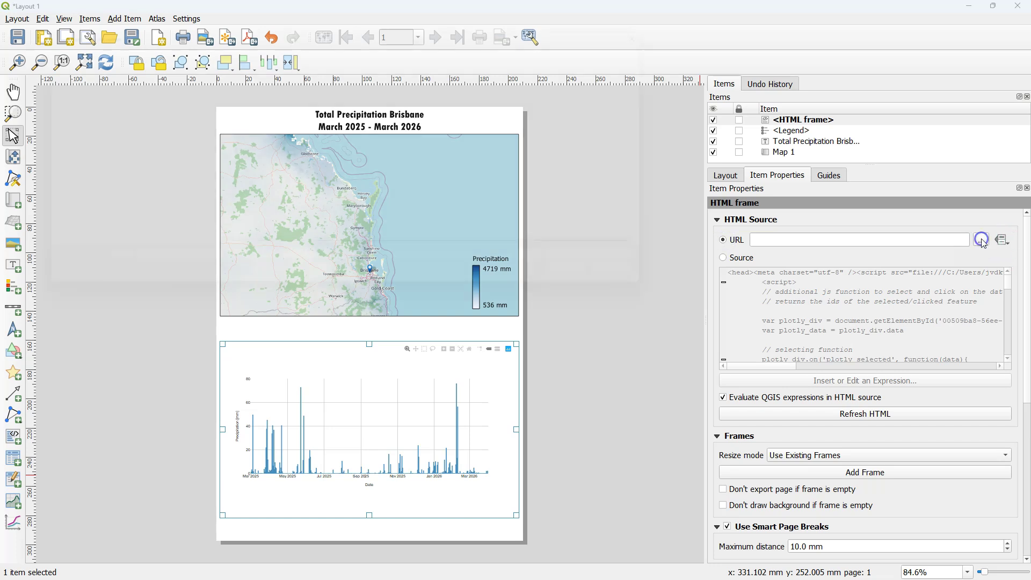
pyautogui.click(230, 99)
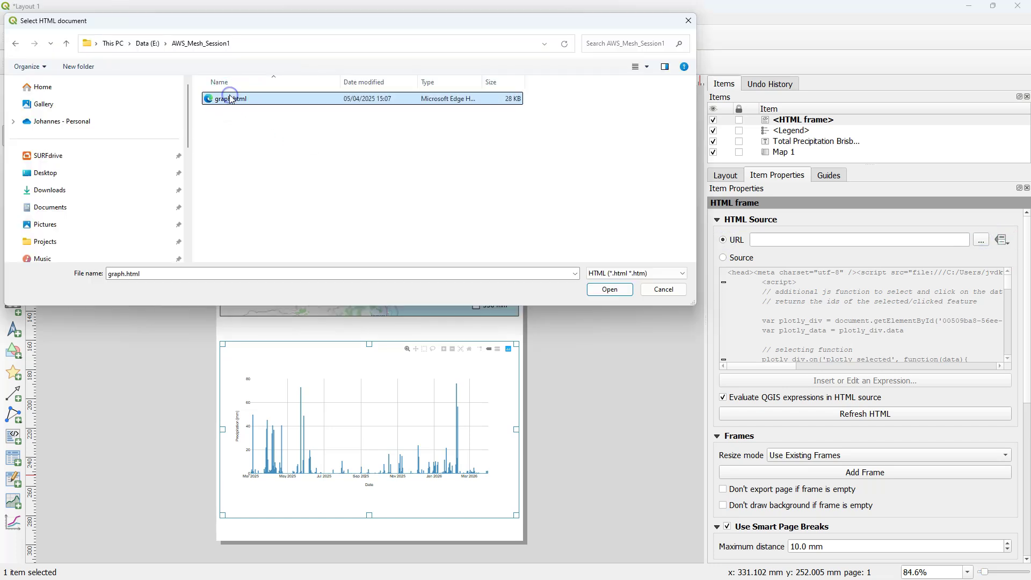
pyautogui.click(610, 289)
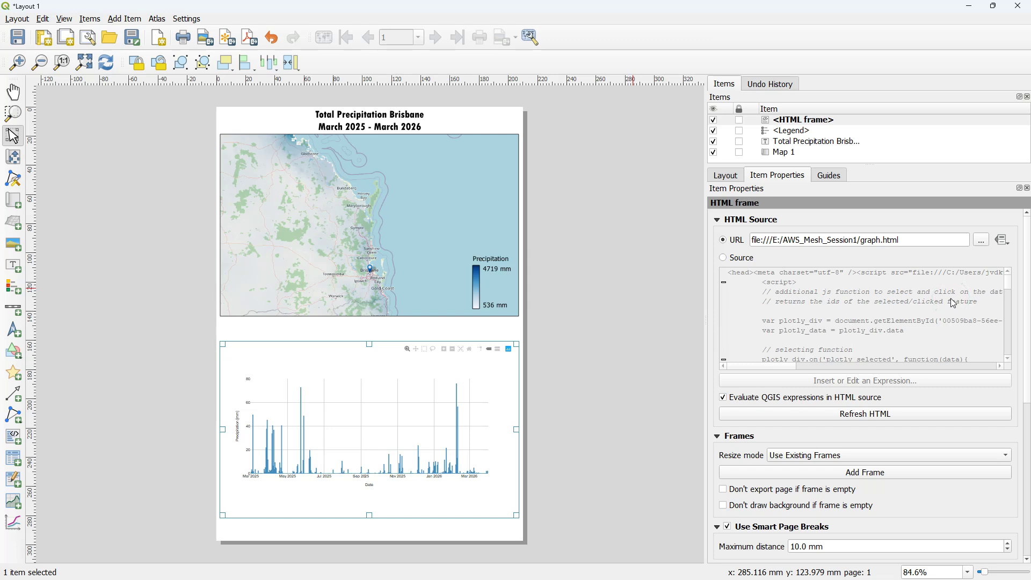
# In graph.html, insert , "displayModeBar": false after "responsive": true in the plot config
pyautogui.hotkey('alt', 'Tab')
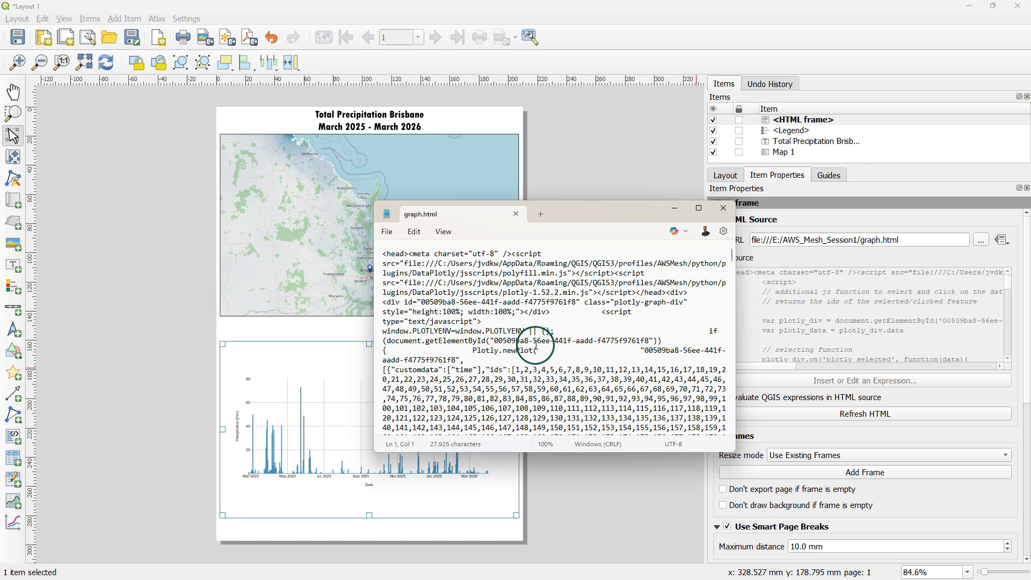
pyautogui.scroll(-8, 535, 346)
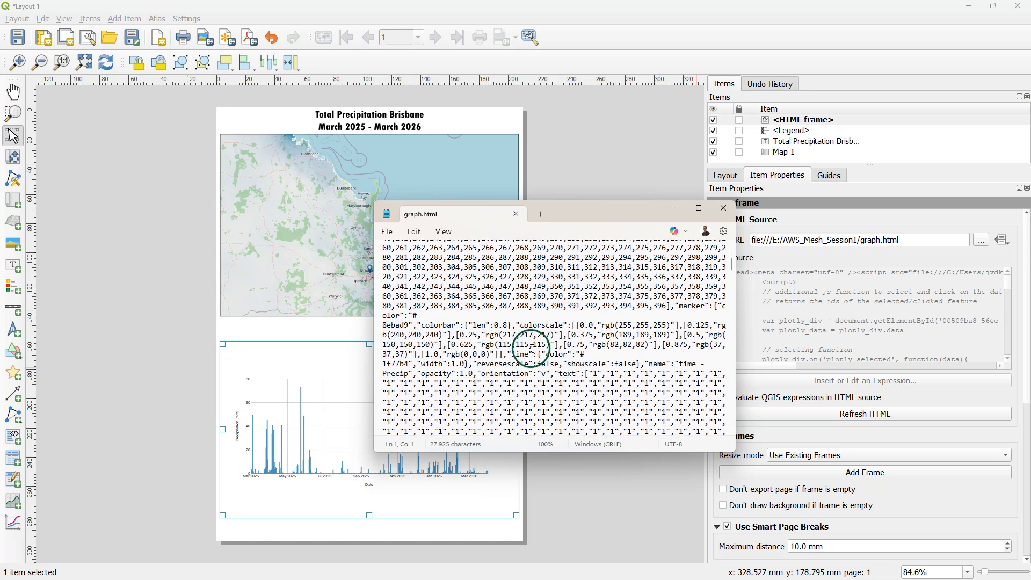
pyautogui.scroll(-3, 531, 348)
pyautogui.scroll(-1, 531, 350)
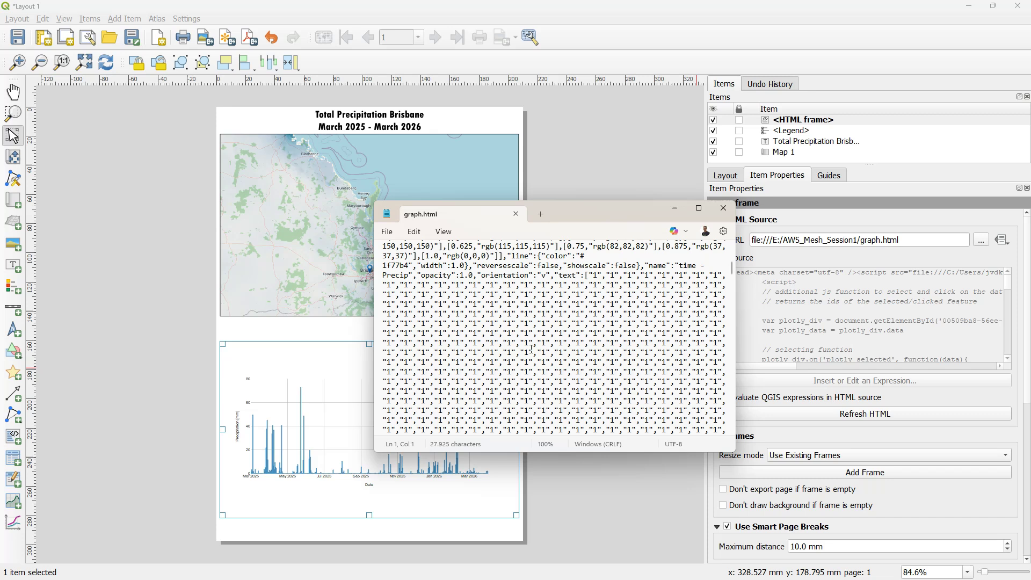
pyautogui.scroll(-3, 531, 349)
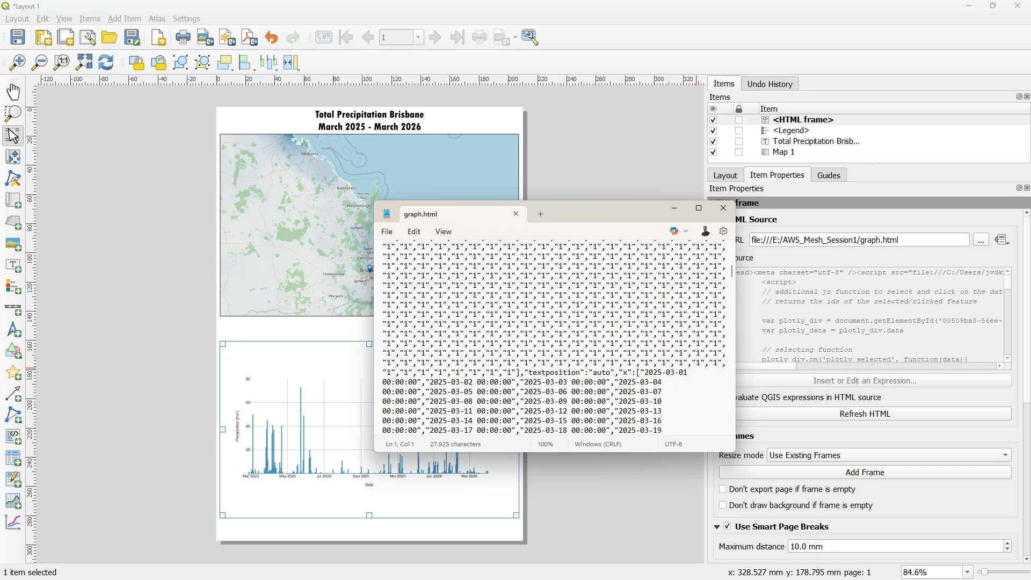
pyautogui.scroll(-9, 530, 345)
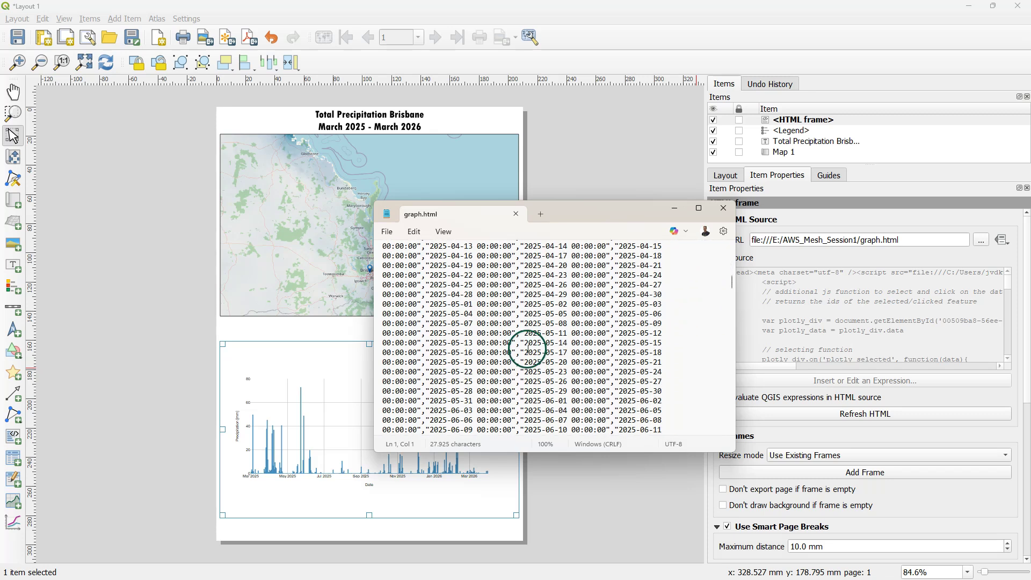
pyautogui.moveTo(734, 286); pyautogui.dragTo(713, 370)
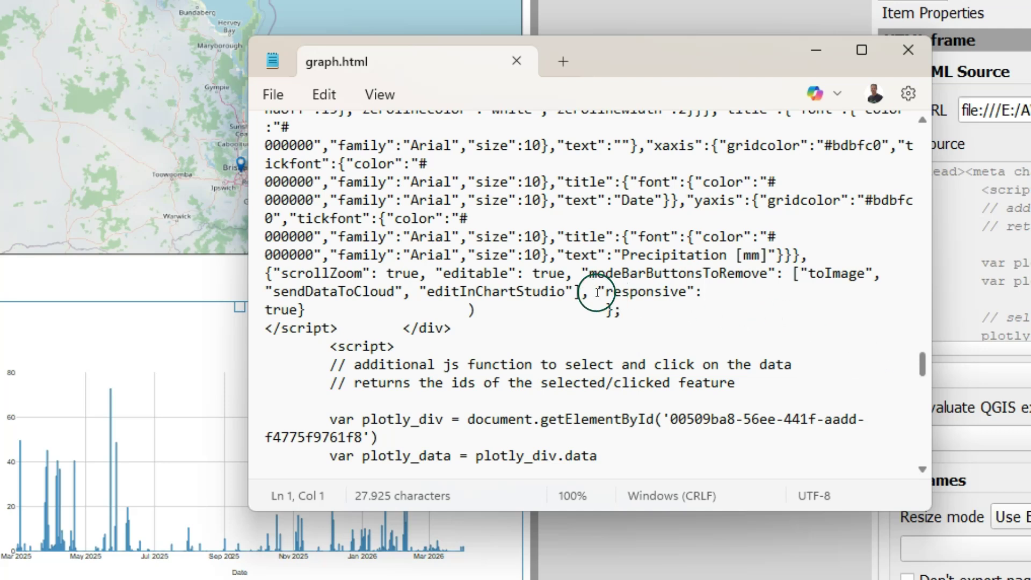
pyautogui.moveTo(266, 273); pyautogui.dragTo(355, 306)
pyautogui.click(297, 310)
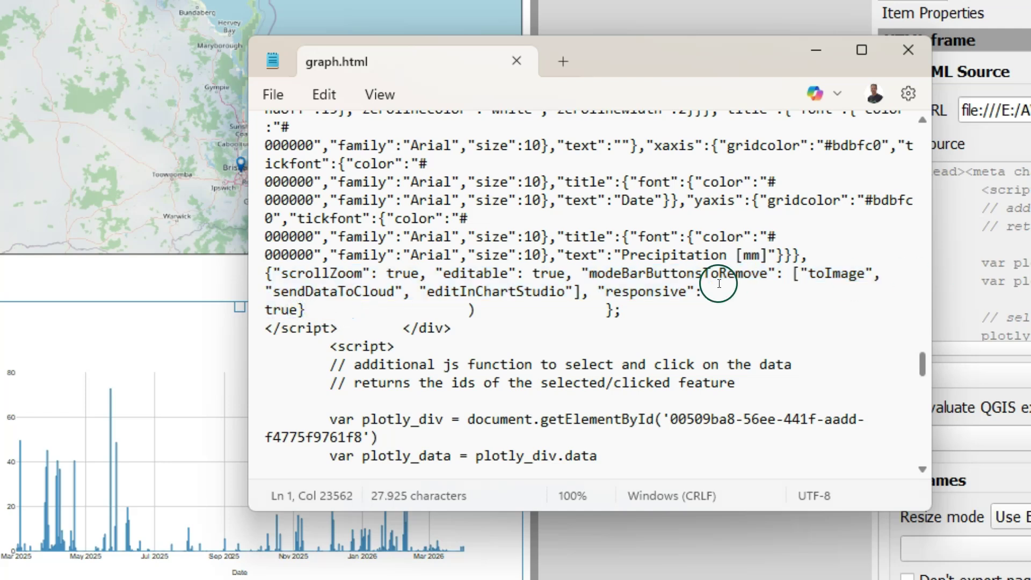
pyautogui.write(',')
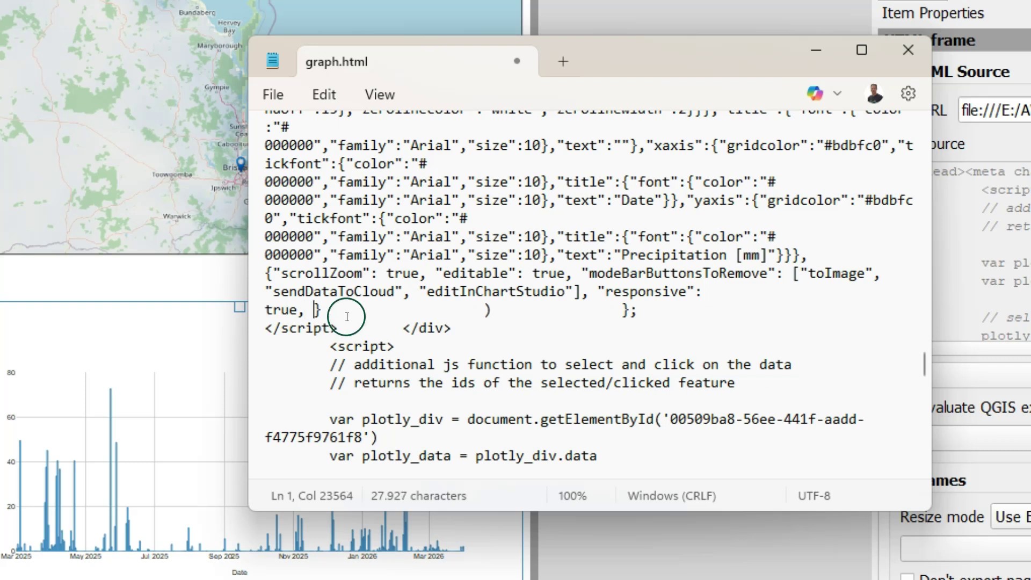
pyautogui.write('"displayModeBar": false')
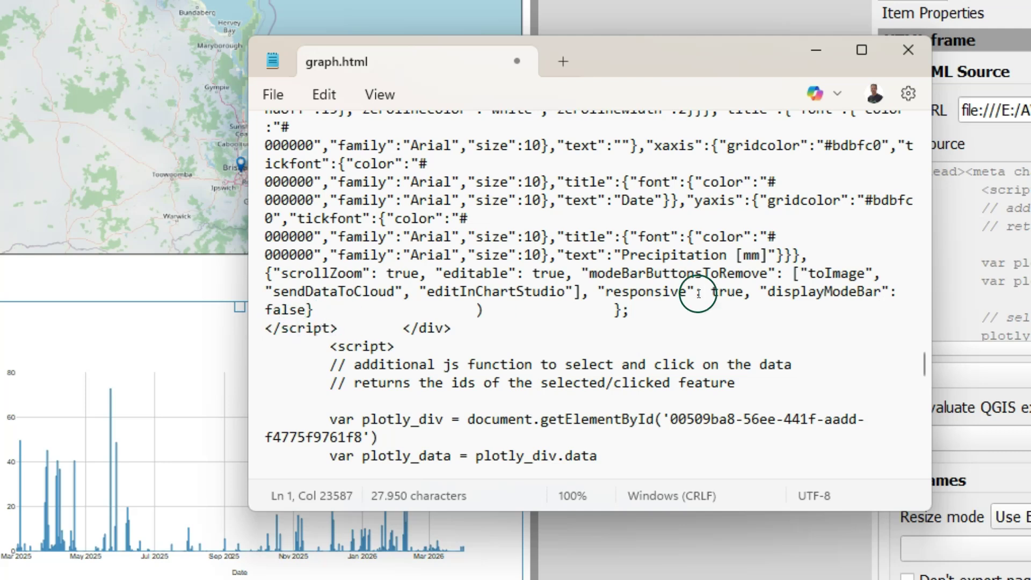
# Review the added displayModeBar option and save graph.html
pyautogui.moveTo(758, 291); pyautogui.dragTo(305, 312)
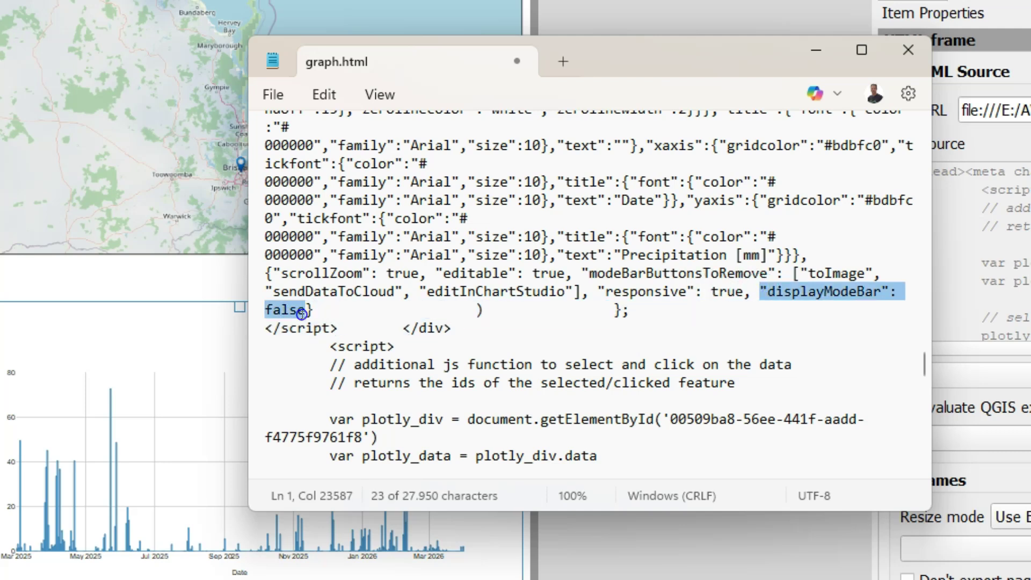
pyautogui.click(659, 317)
pyautogui.click(276, 99)
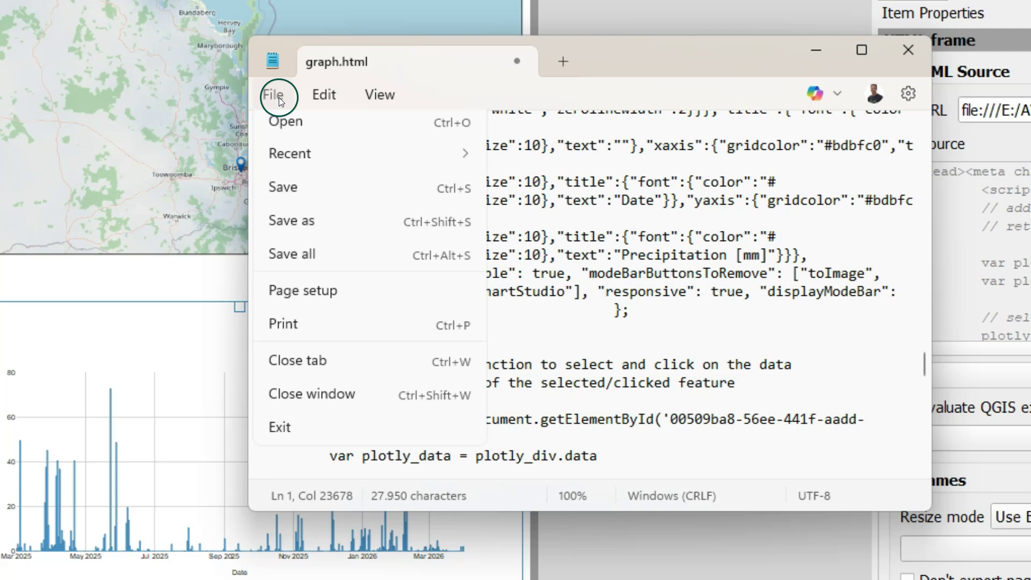
pyautogui.click(320, 264)
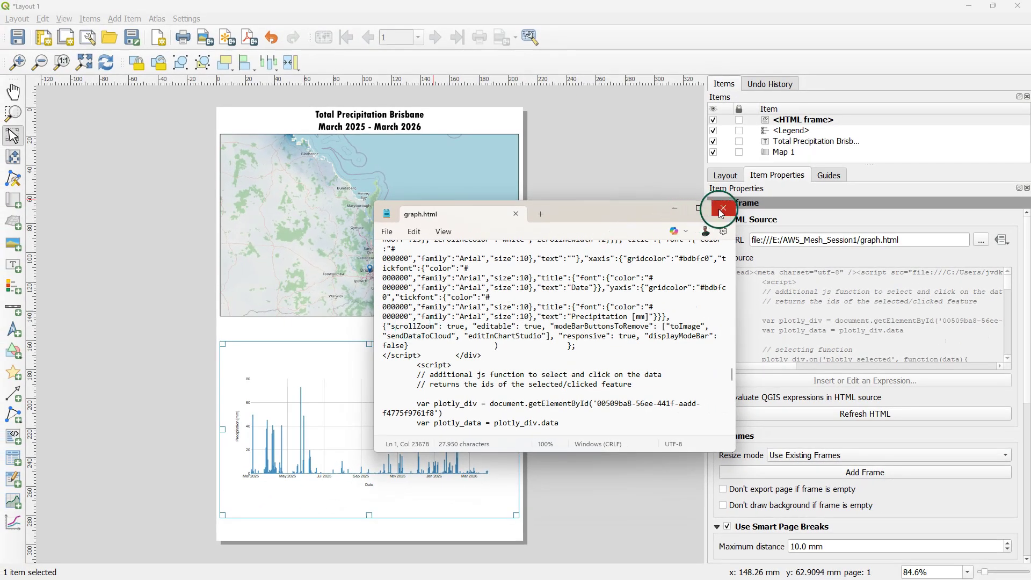
# Close the edited graph.html and refresh the HTML frame so the chart loads without mode bar buttons
pyautogui.click(721, 213)
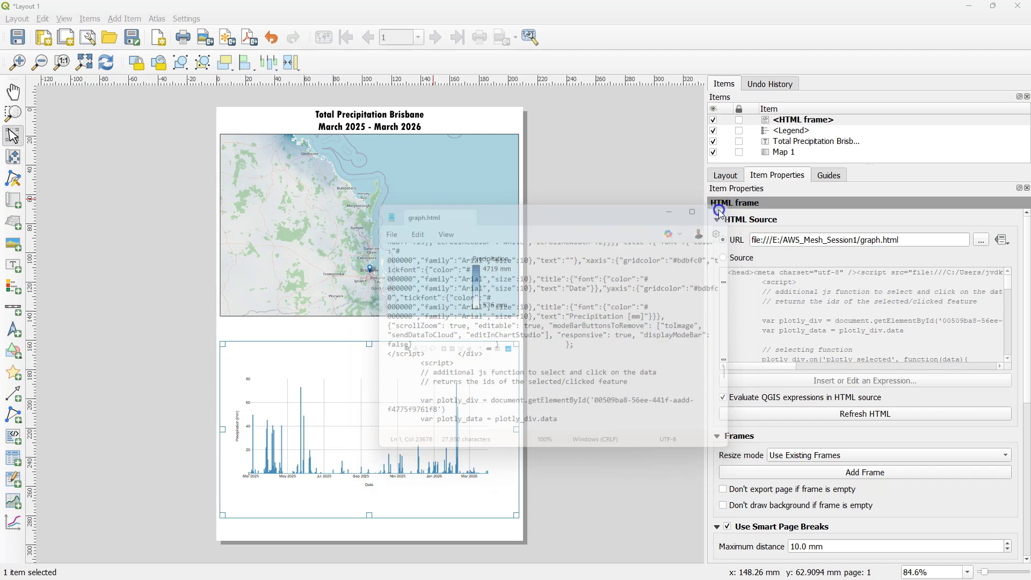
pyautogui.click(828, 417)
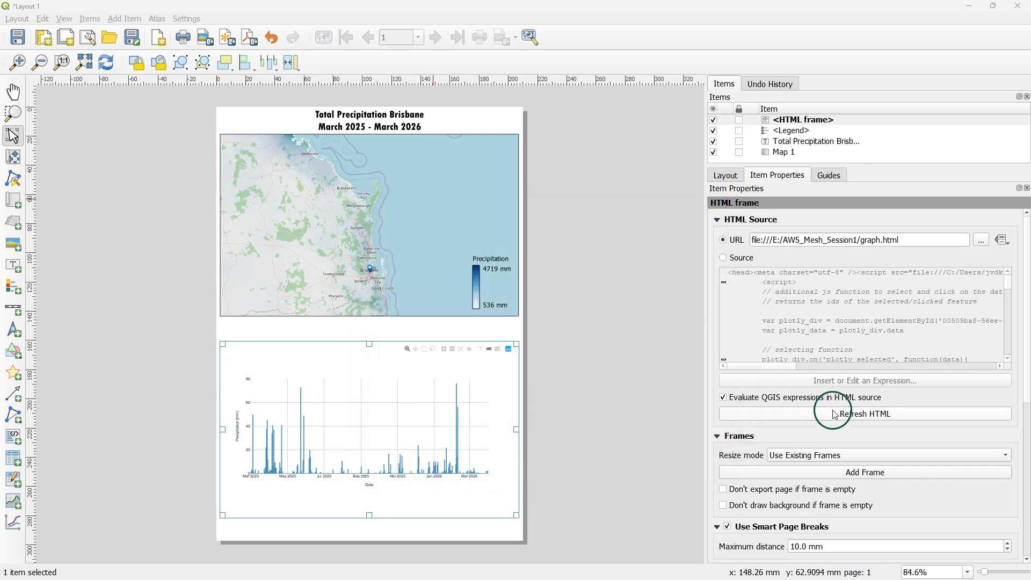